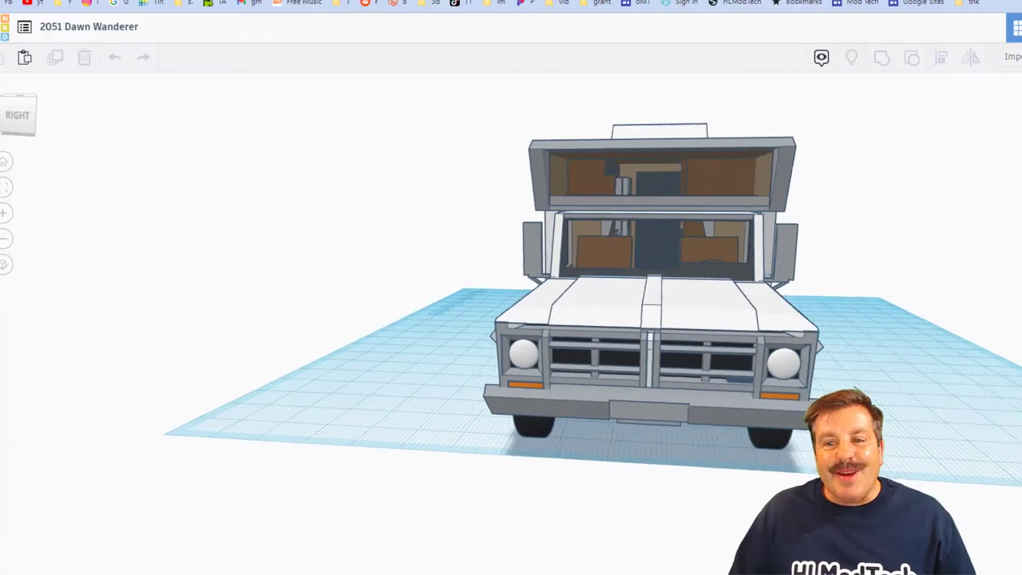
Examine the grille, headlights and front bumper of the camper up close
scroll(564, 332, up, 4)
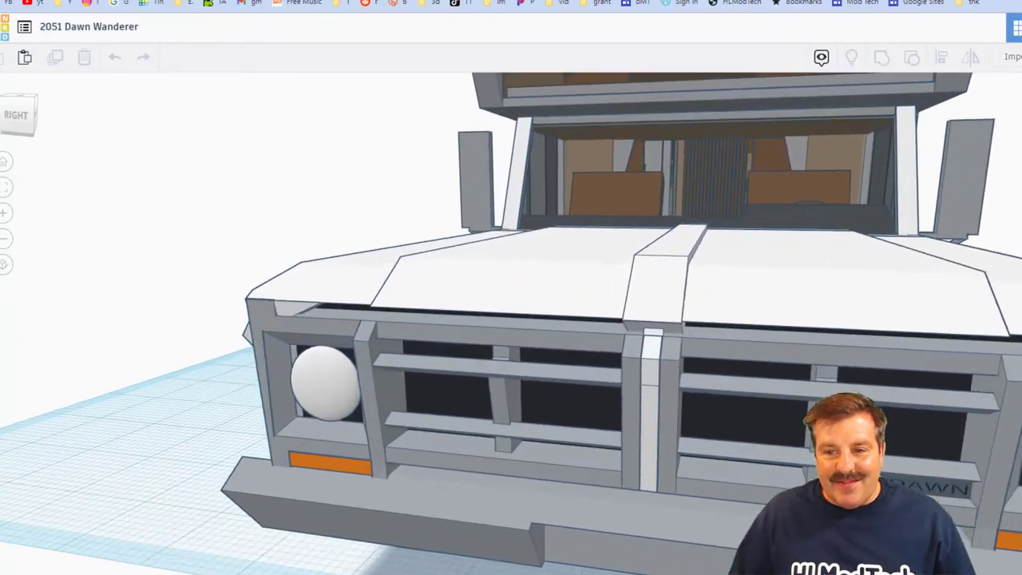
right_drag(564, 332, 539, 298)
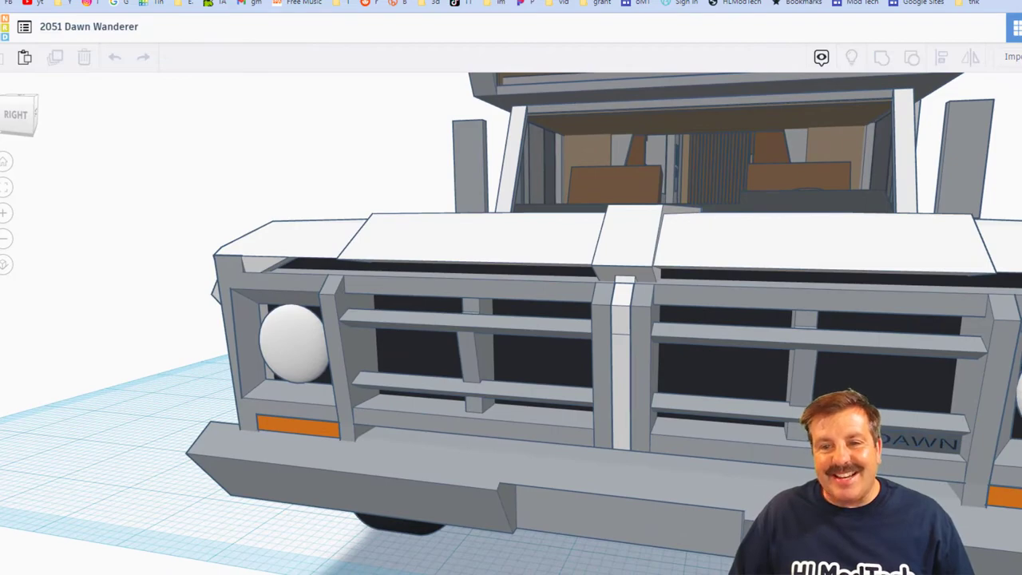
right_drag(567, 343, 551, 407)
scroll(530, 341, down, 3)
Ungroup the white cab body at the front of the camper, including its hood
click(725, 527)
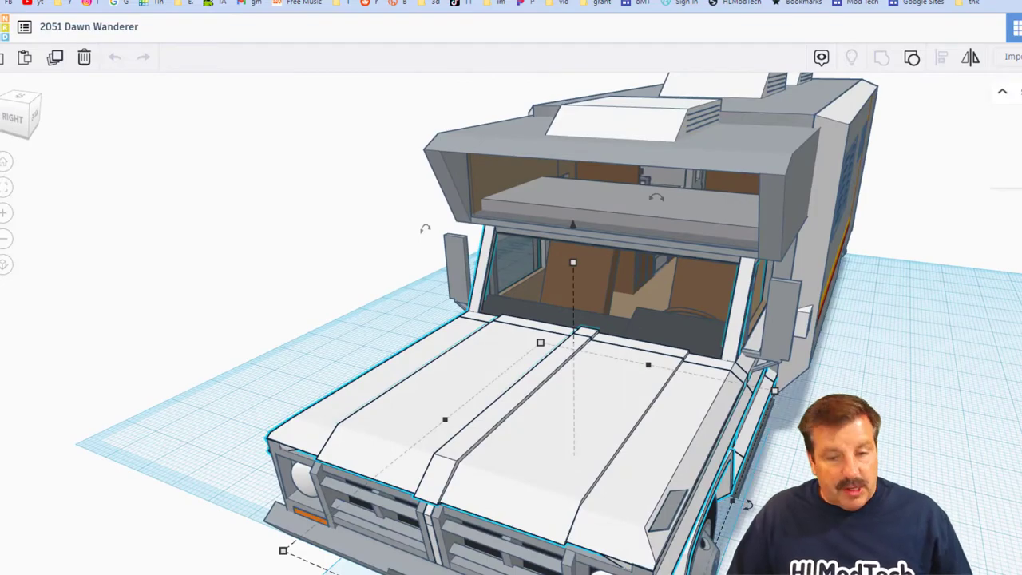
right_drag(677, 370, 487, 348)
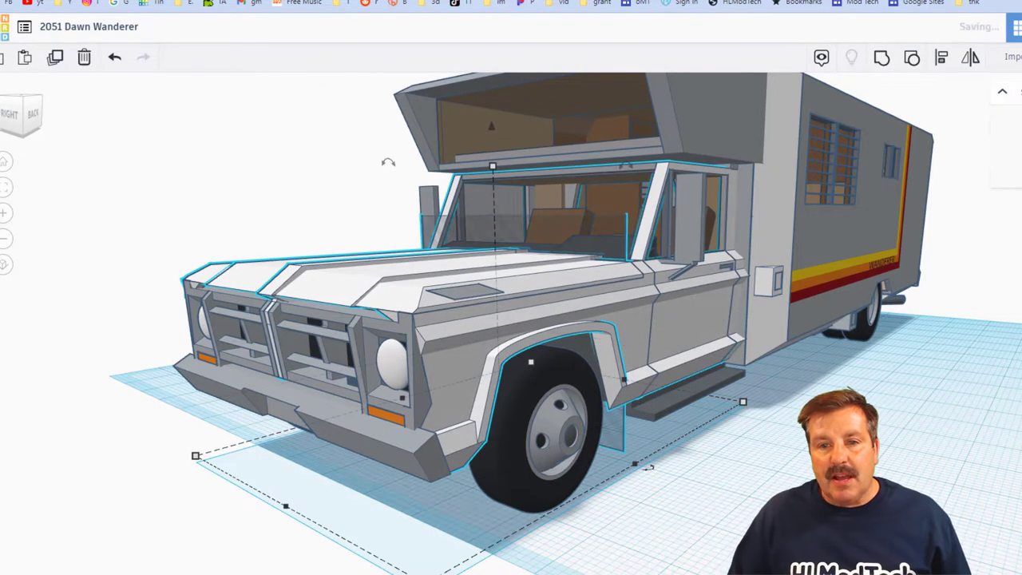
key(Escape)
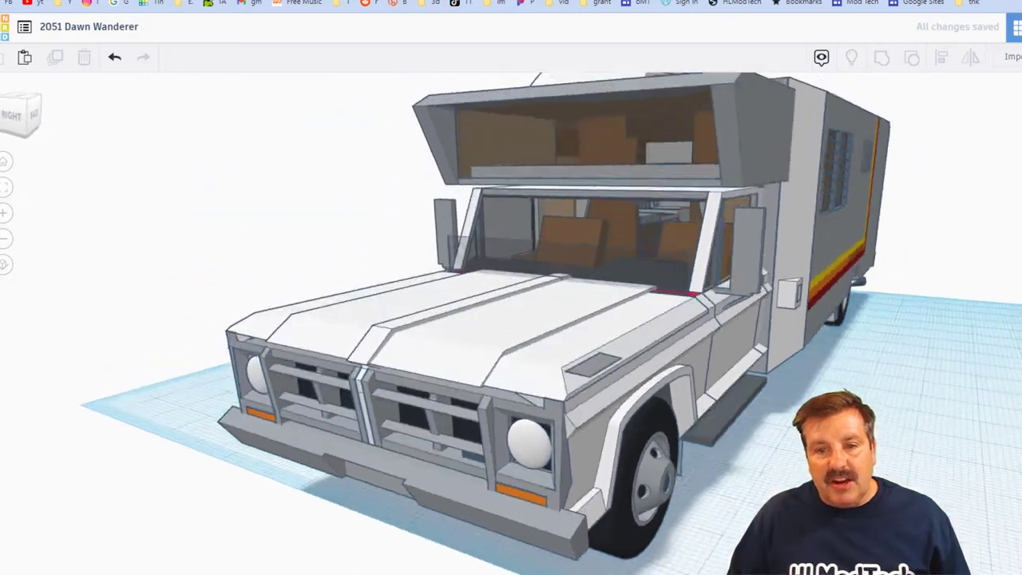
right_drag(559, 320, 459, 336)
click(436, 318)
key(ctrl+shift+g)
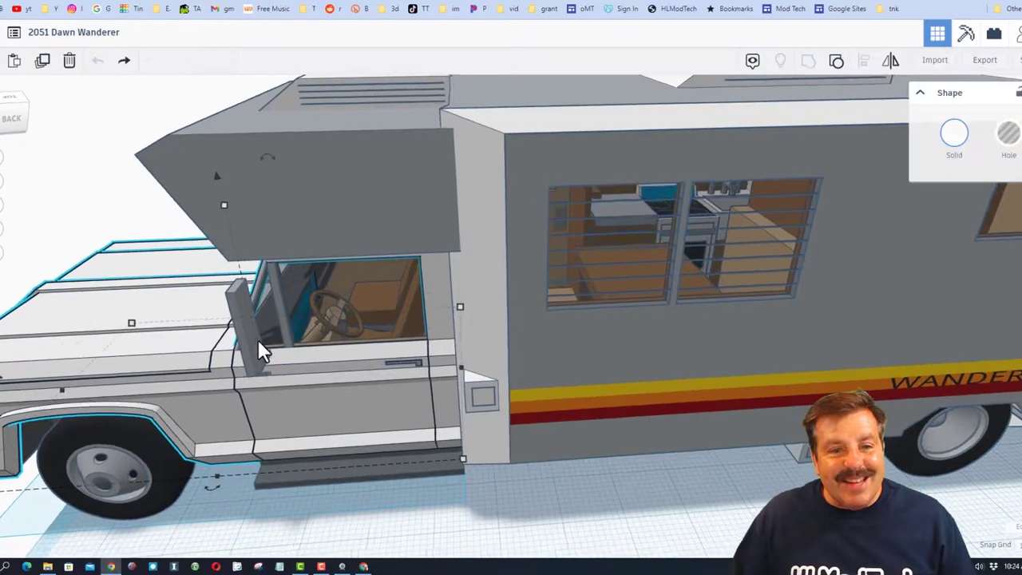
Examine the steering wheel and dashboard through the cab's side window, and the striped side wall with its windows
scroll(258, 340, up, 5)
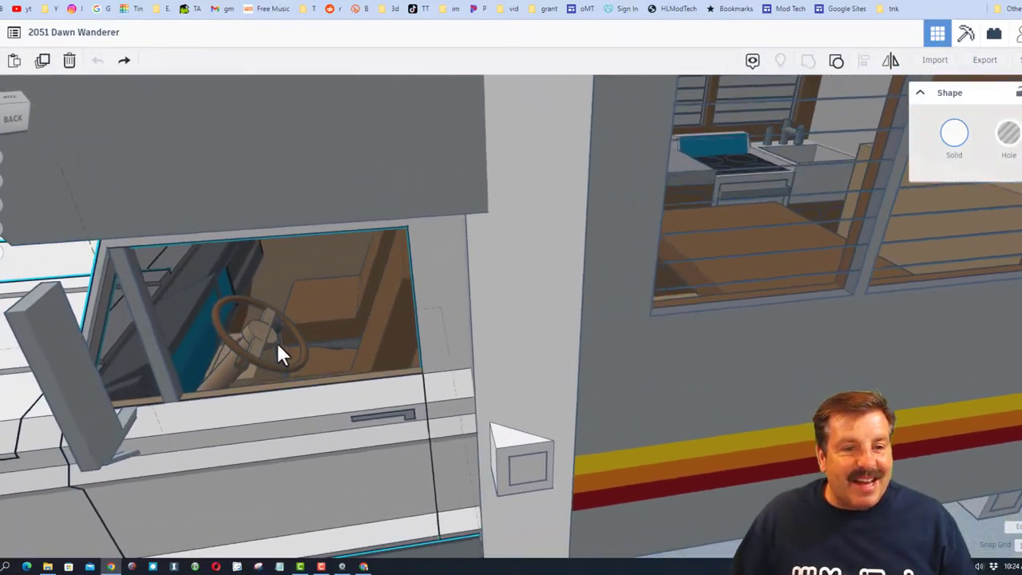
right_drag(278, 344, 210, 288)
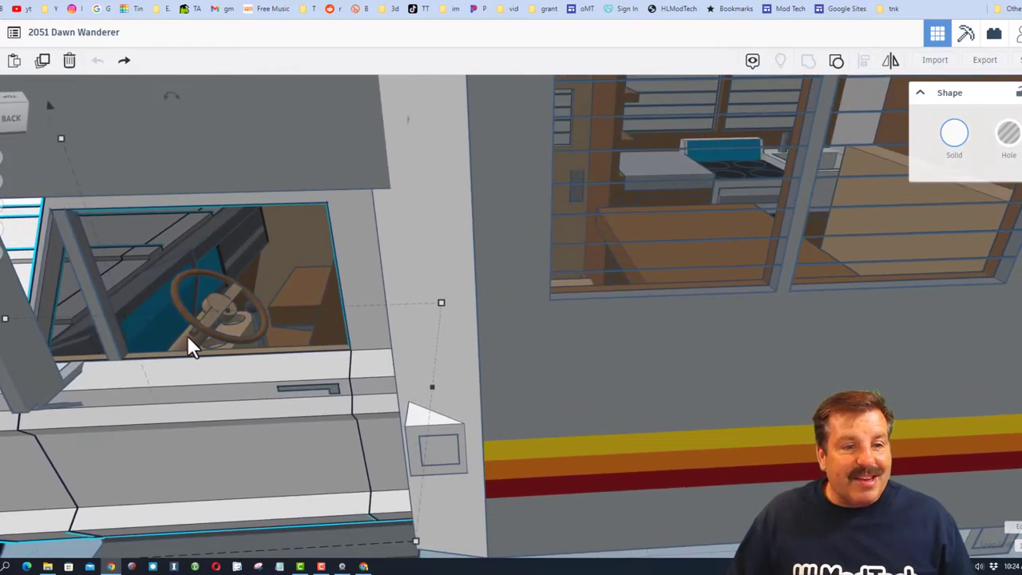
scroll(212, 352, down, 5)
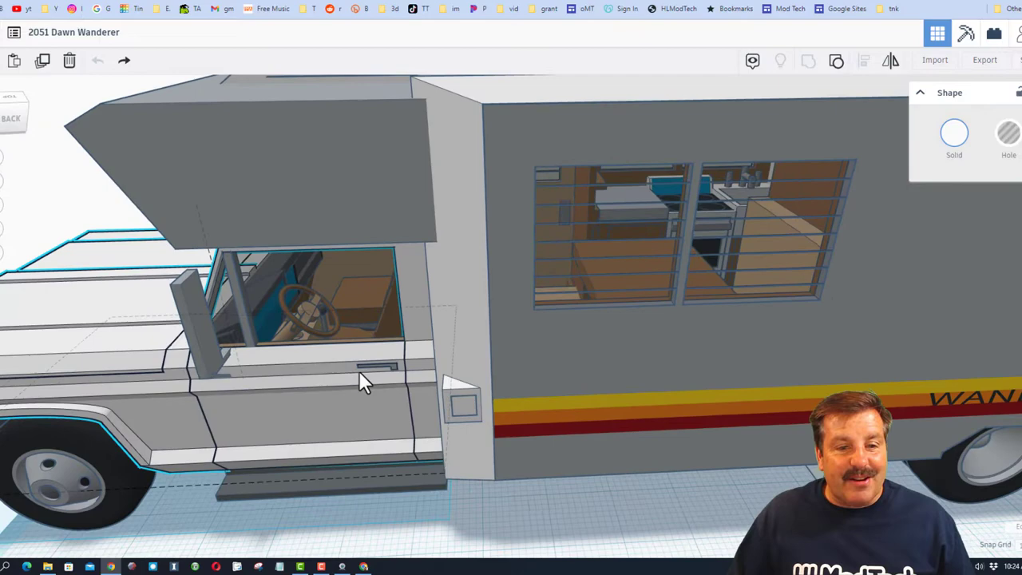
scroll(336, 376, up, 2)
right_drag(303, 371, 167, 345)
scroll(219, 371, down, 3)
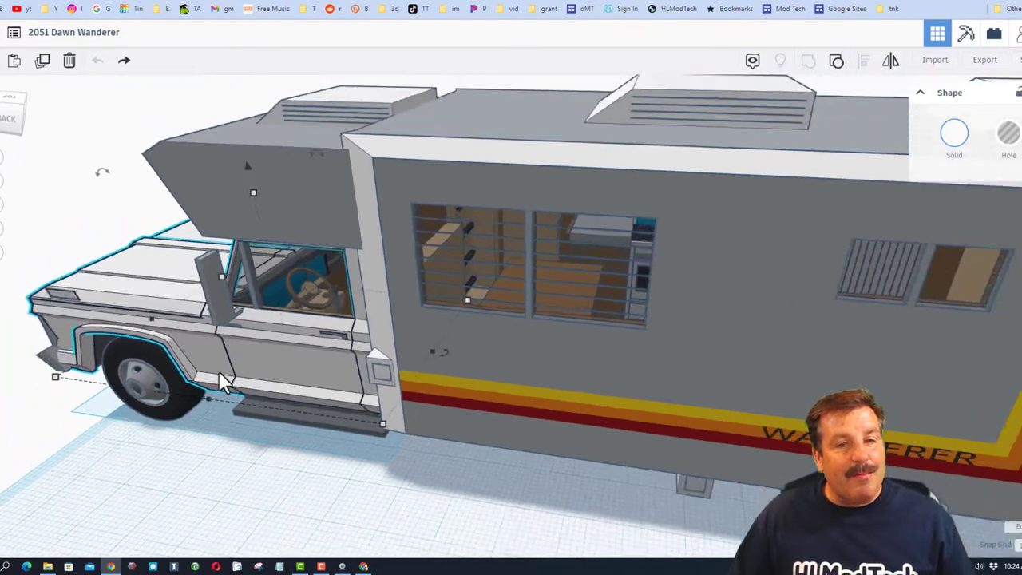
mouse_move(335, 412)
right_down()
mouse_move(287, 406)
mouse_move(321, 397)
right_up()
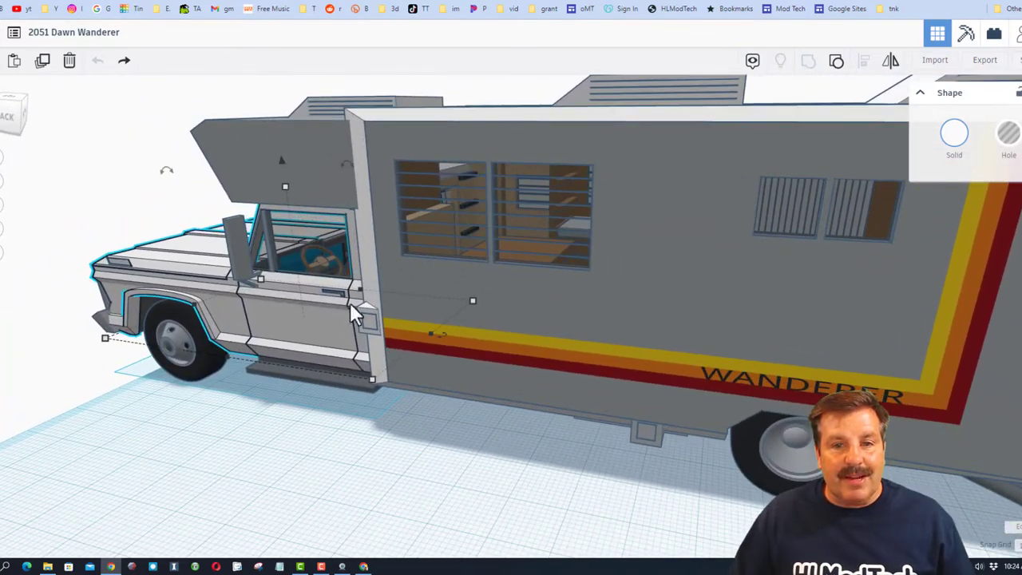
scroll(399, 300, down, 6)
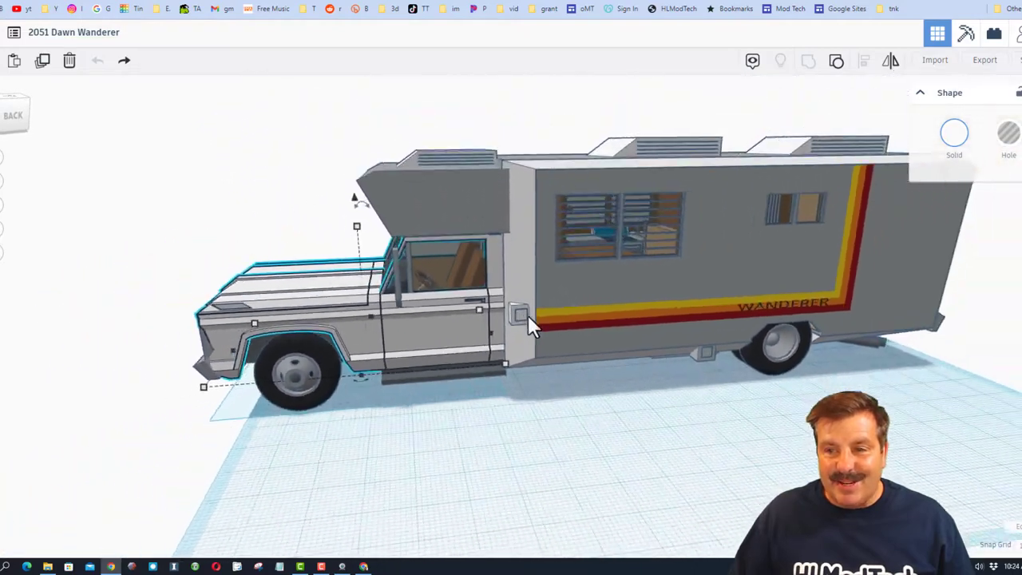
Examine the camper's rear with its spare wheel and lights, the roof vents, and the bedroom through the rear window
right_drag(529, 322, 242, 327)
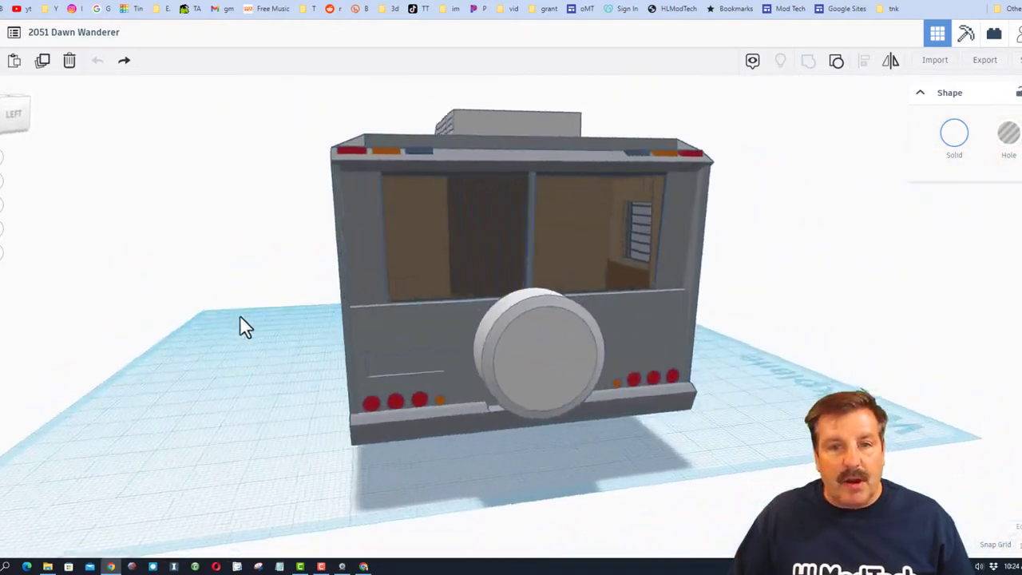
scroll(377, 370, up, 2)
right_drag(377, 370, 198, 383)
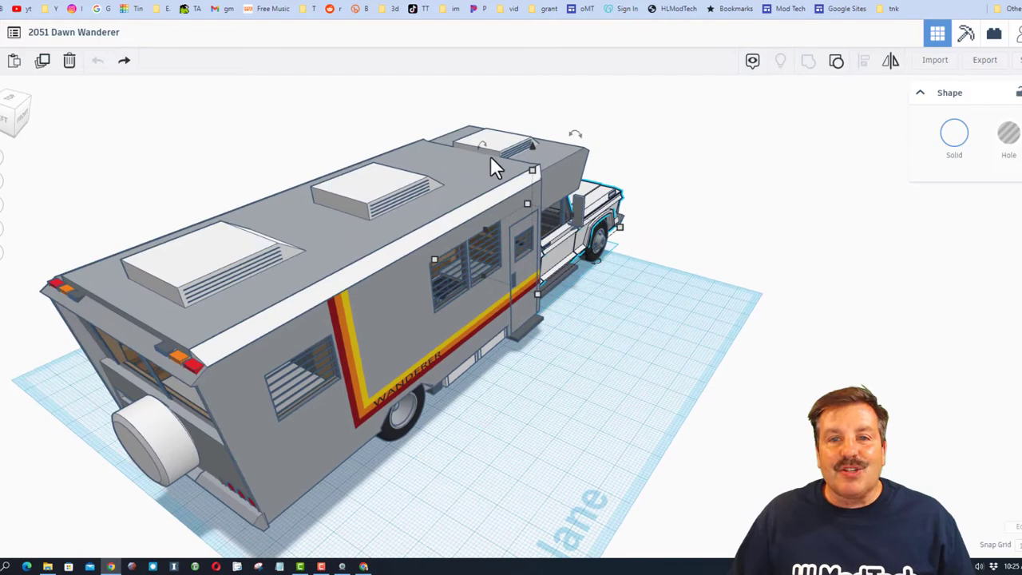
right_drag(309, 302, 370, 335)
scroll(251, 299, up, 3)
scroll(351, 328, down, 5)
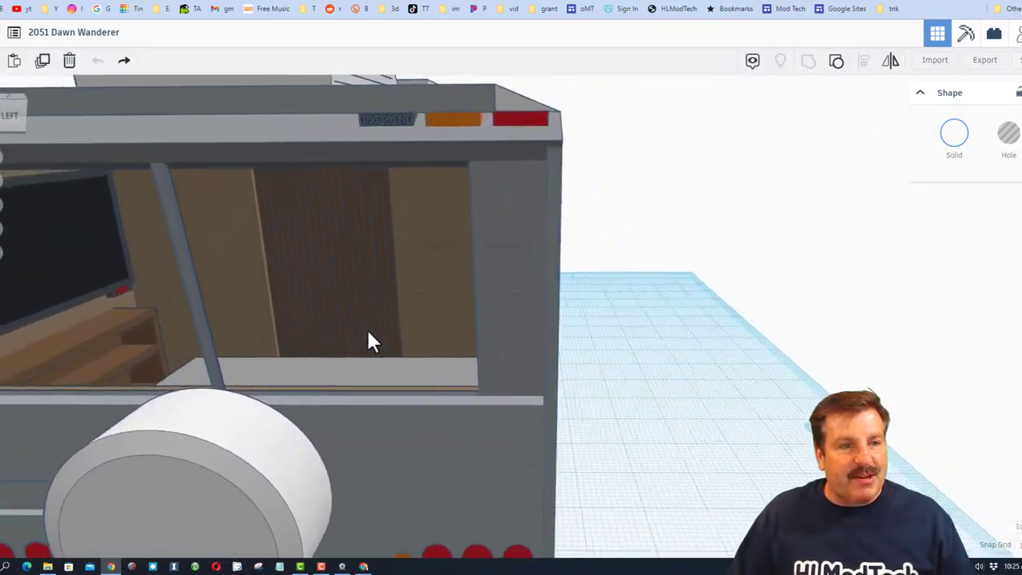
scroll(274, 327, up, 5)
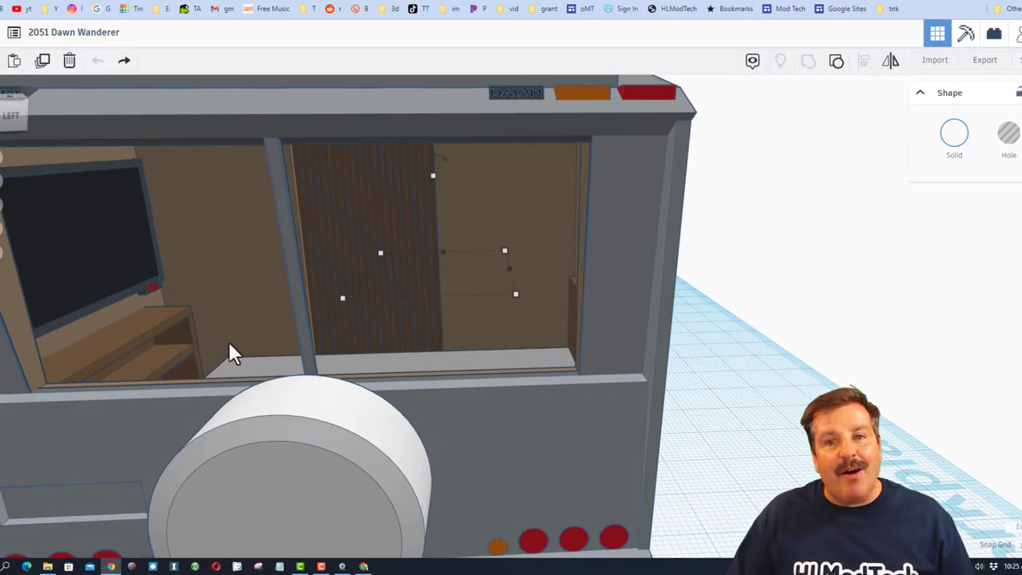
scroll(286, 339, down, 5)
right_drag(288, 347, 310, 325)
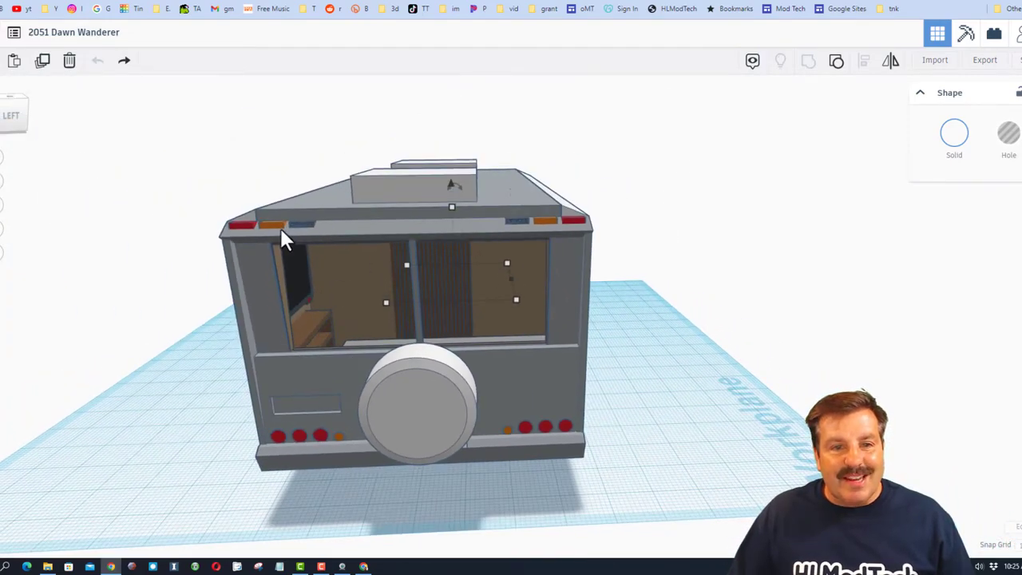
scroll(487, 326, down, 3)
right_drag(487, 326, 347, 343)
Examine the kitchen through the door-side windows and from inside, including the stove, sink and refrigerator
scroll(342, 342, up, 5)
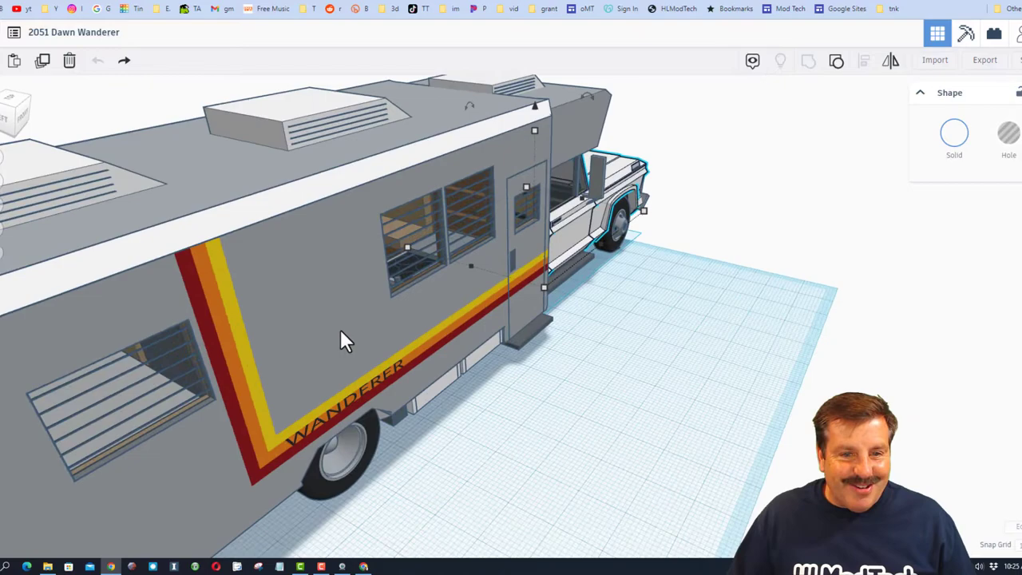
scroll(319, 344, up, 6)
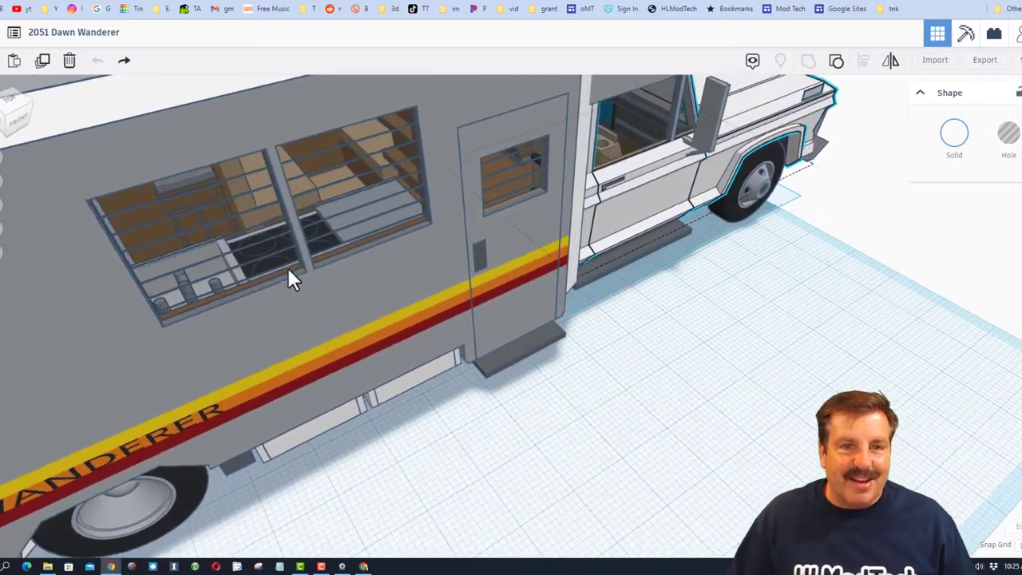
scroll(275, 279, down, 3)
right_drag(272, 279, 372, 280)
scroll(372, 276, up, 4)
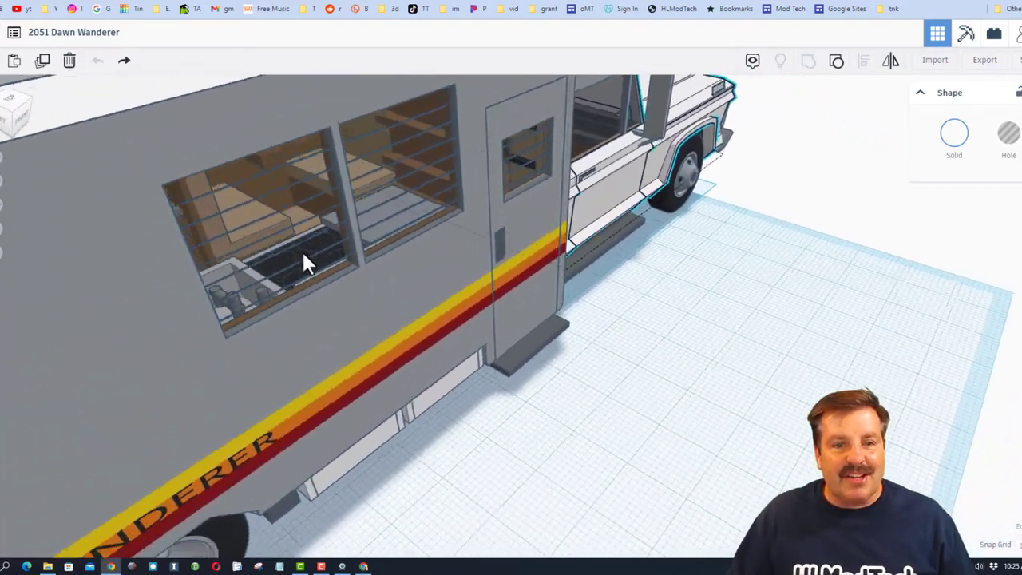
click(303, 257)
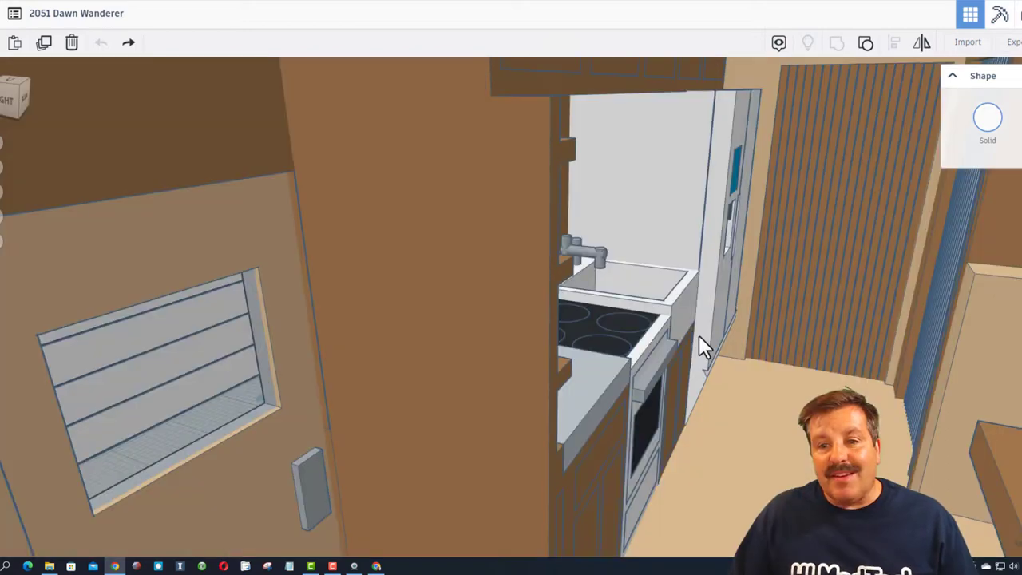
scroll(699, 335, up, 1)
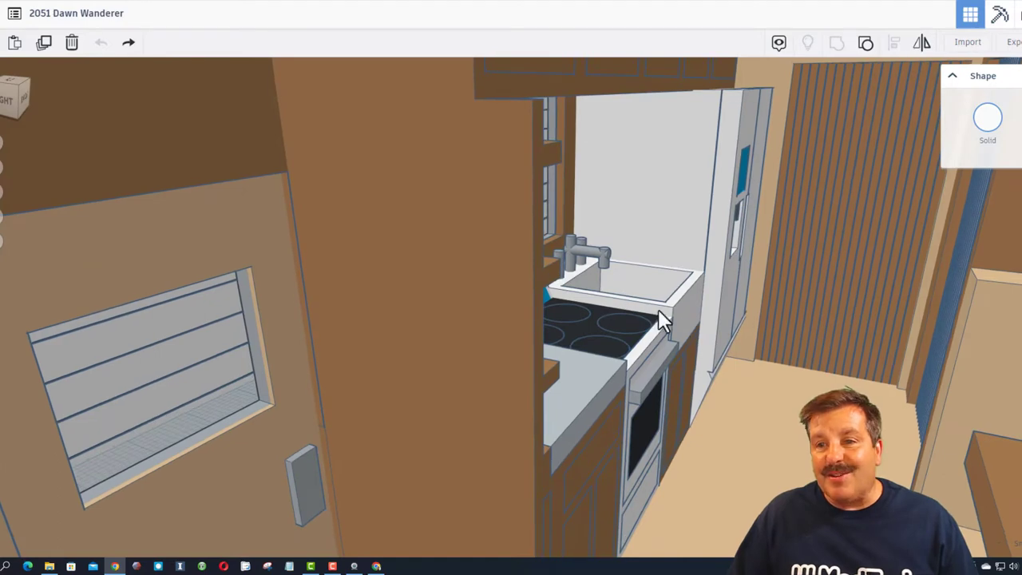
right_drag(660, 313, 658, 367)
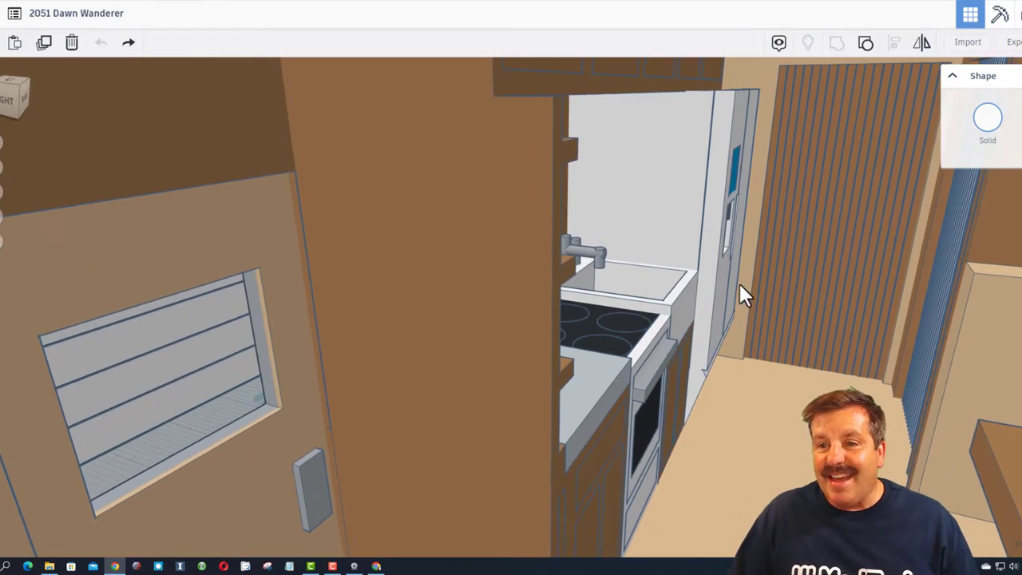
right_drag(708, 354, 730, 337)
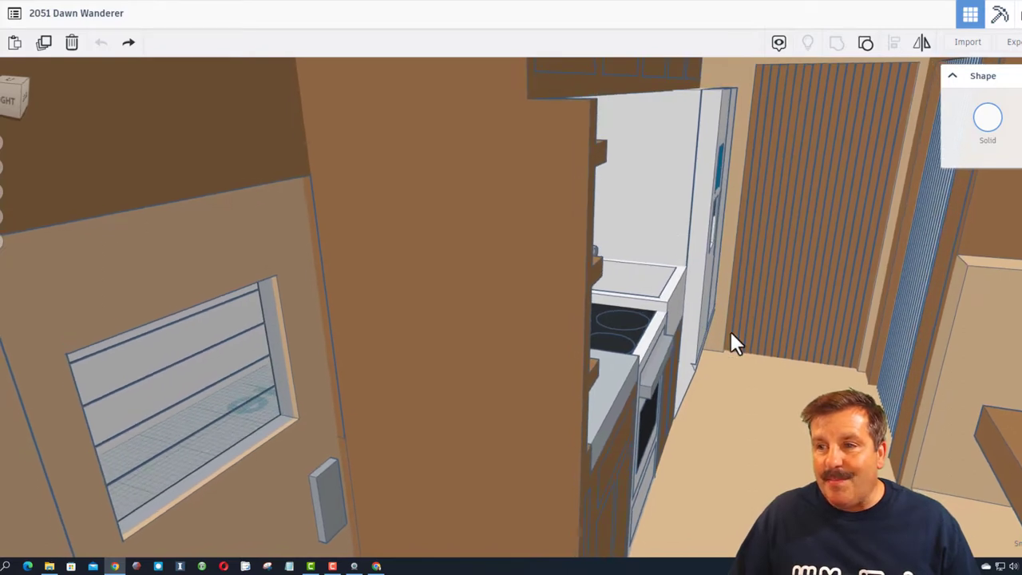
Make the brown bathroom wall transparent and hide the striped door panel beside it
scroll(729, 331, up, 5)
click(799, 332)
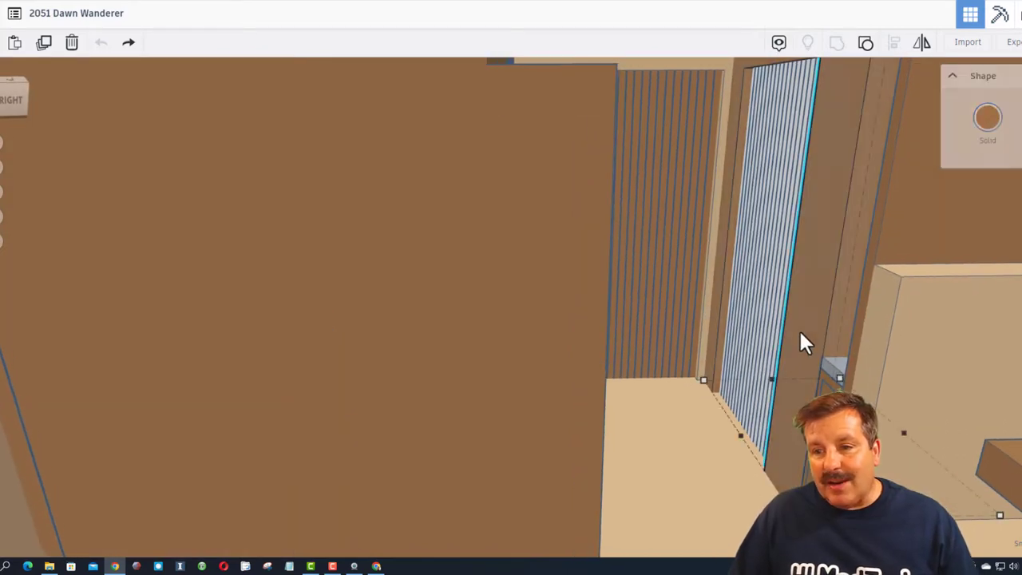
key(t)
right_drag(801, 334, 809, 343)
right_drag(804, 284, 785, 286)
click(763, 276)
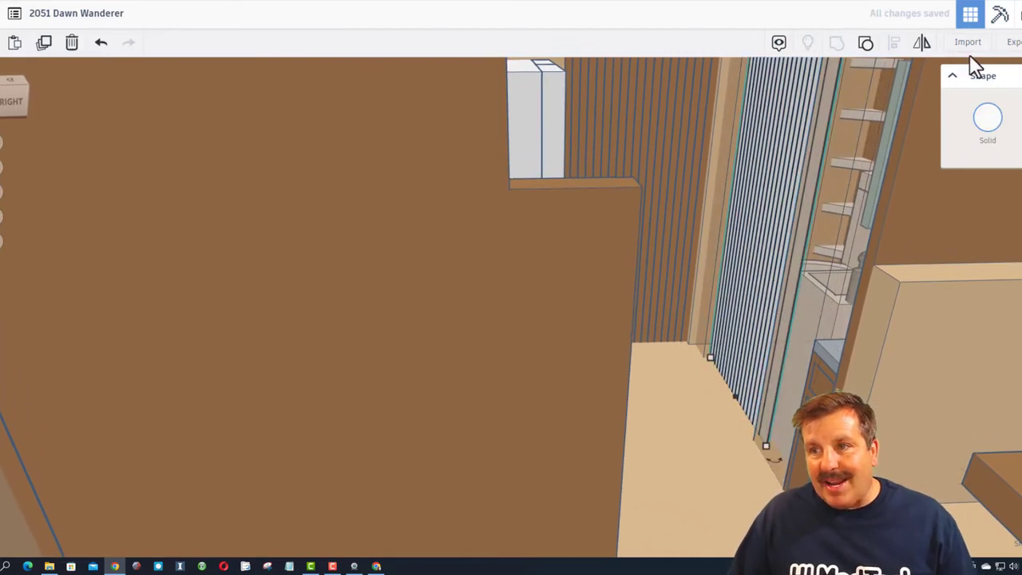
key(Delete)
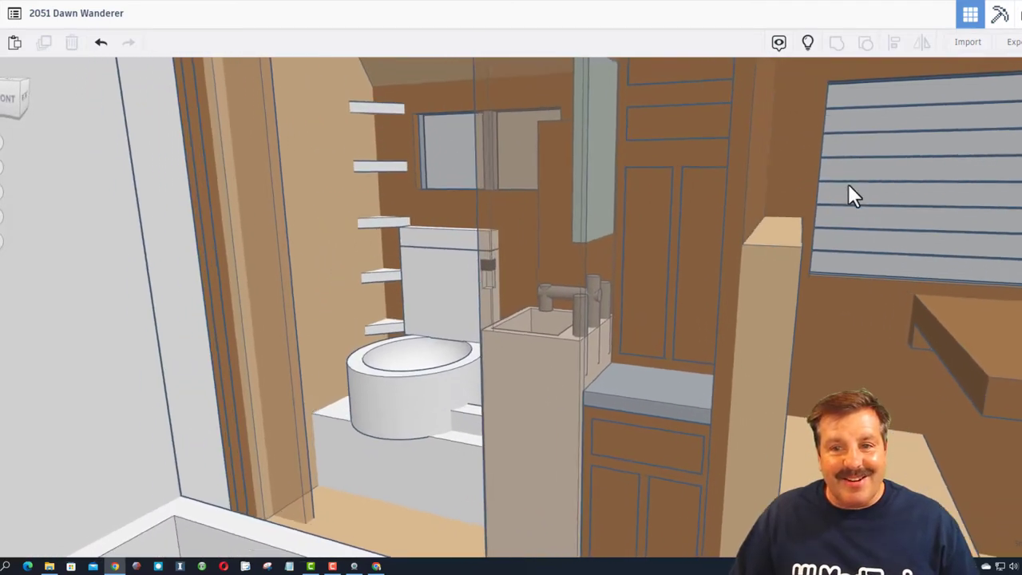
Examine the bathroom, the dinette, the driver's cab from inside, and the chassis on the camper's underside
mouse_move(849, 186)
middle_down()
mouse_move(860, 183)
mouse_move(845, 190)
middle_up()
right_drag(687, 226, 770, 230)
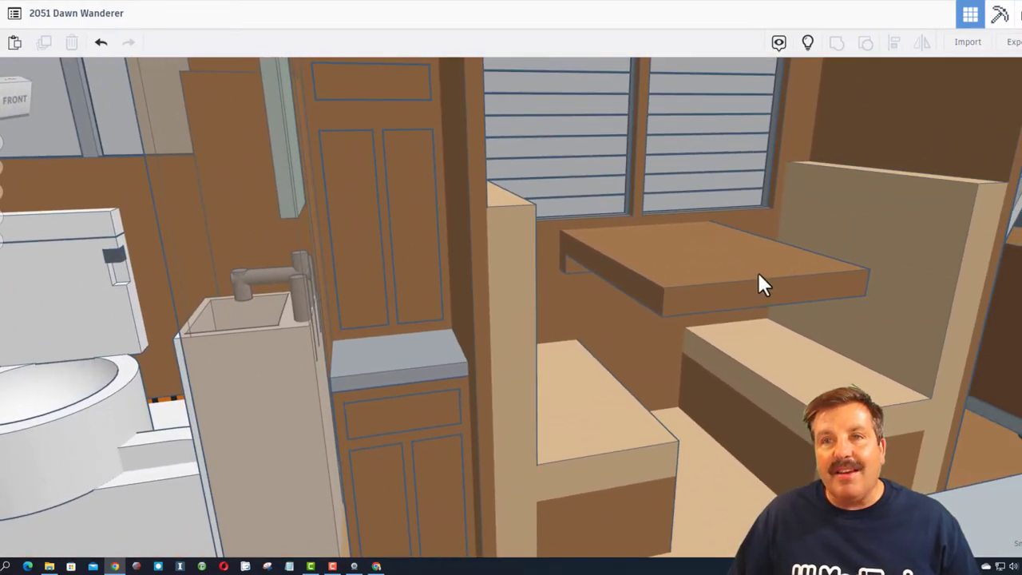
right_drag(759, 273, 766, 250)
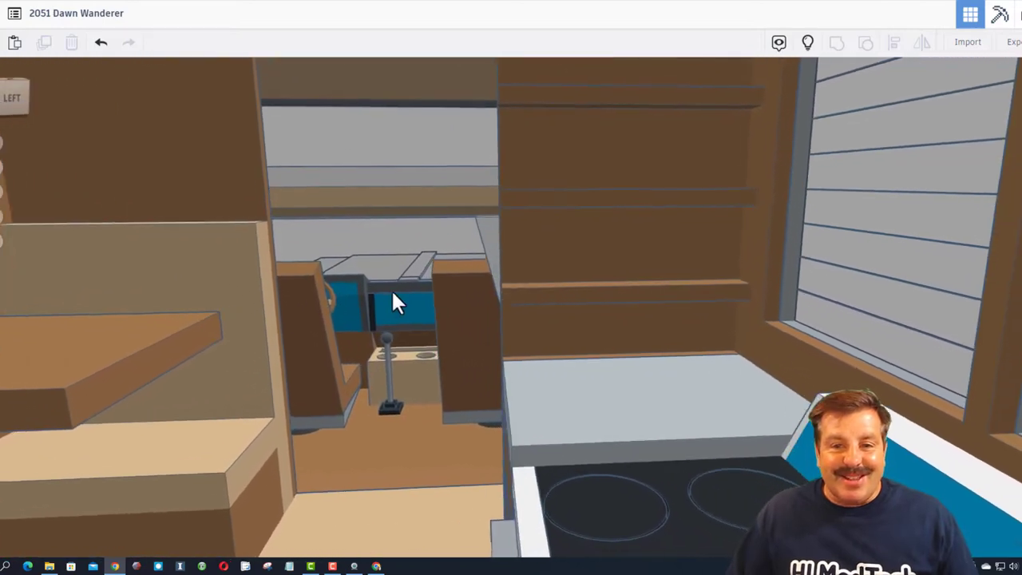
right_drag(392, 292, 431, 290)
right_drag(375, 290, 321, 292)
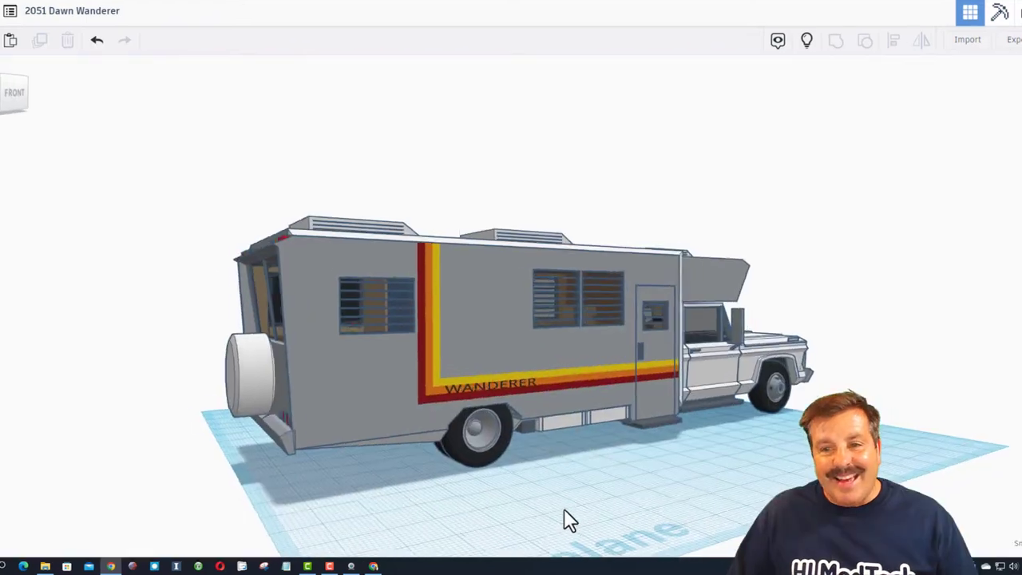
right_drag(563, 511, 633, 528)
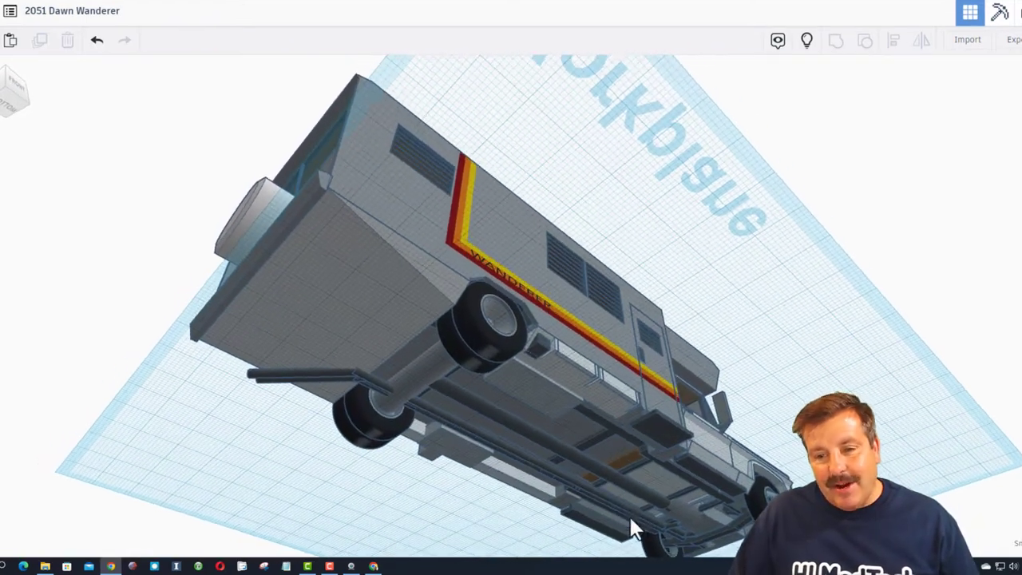
right_drag(468, 428, 579, 517)
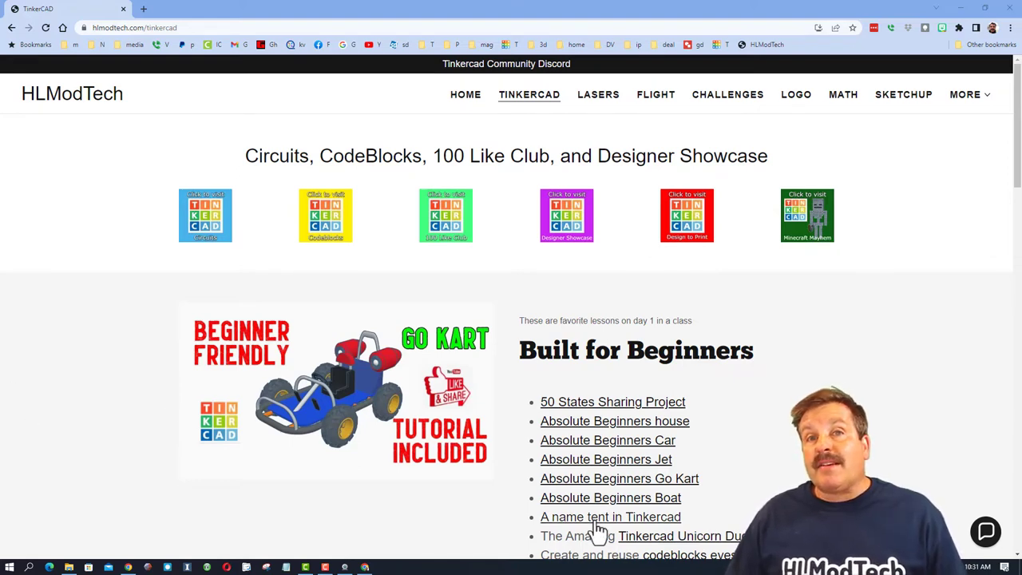
On the HLModTech website, open and close the contact chat, and open the Tinkercad Community Discord invitation
click(983, 543)
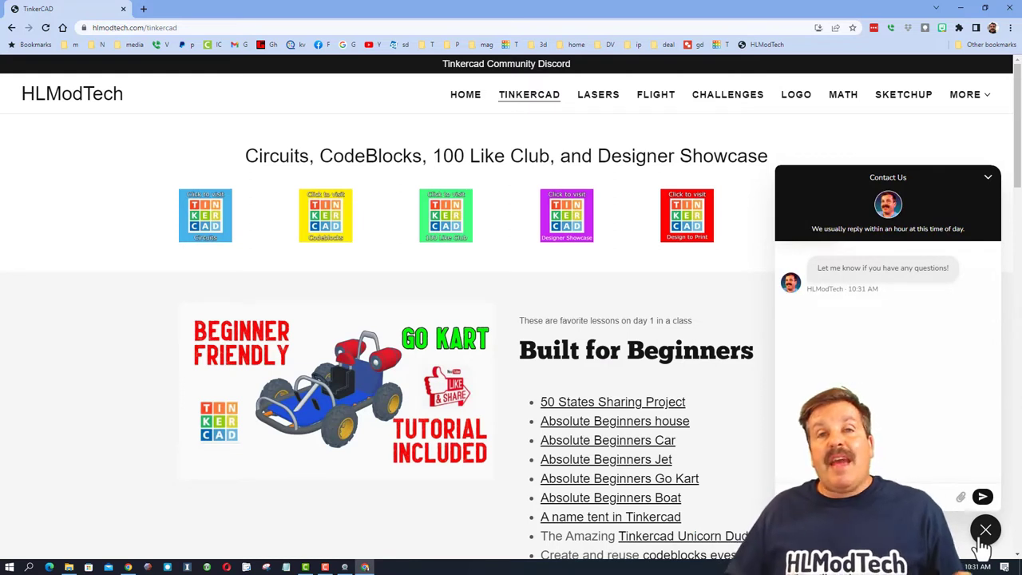
click(986, 531)
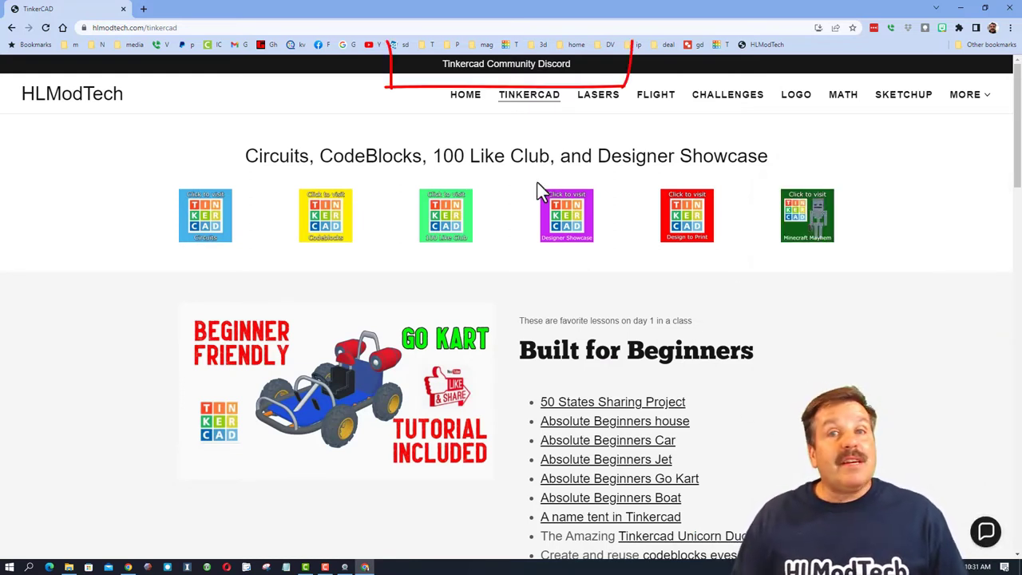
click(506, 64)
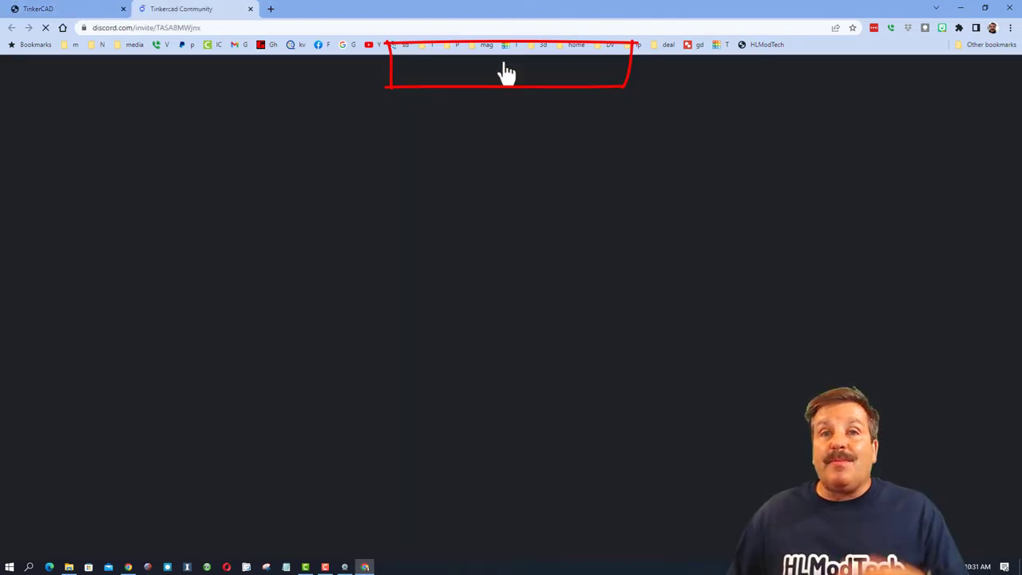